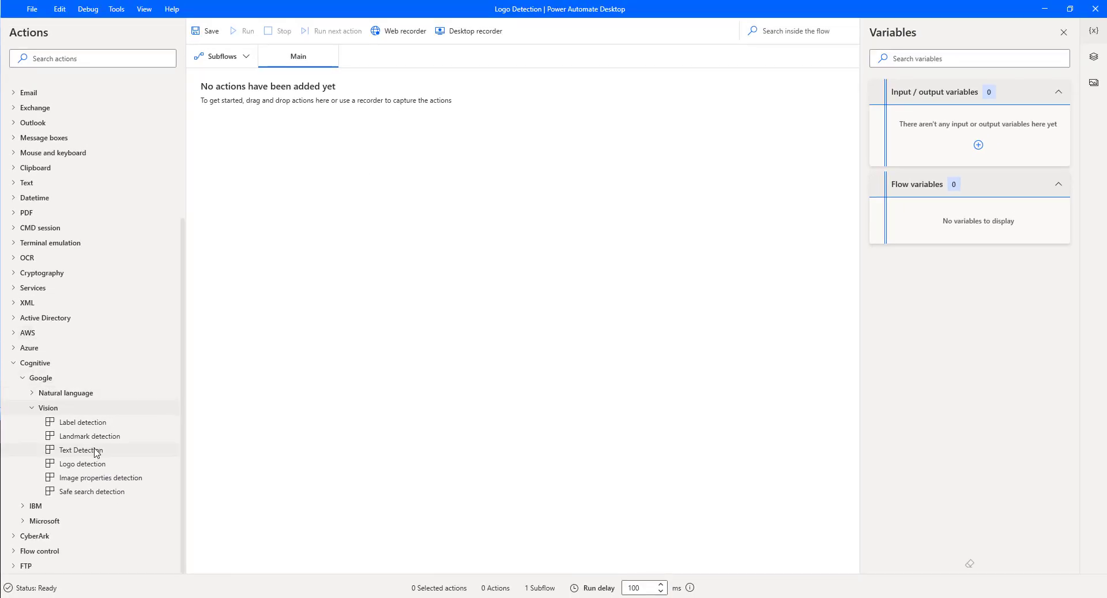
Drag Cognitive > Google > Vision > Logo detection onto the Main flow canvas.
{"action": "left_click_drag", "start_coordinate": [132, 459], "coordinate": [329, 369]}
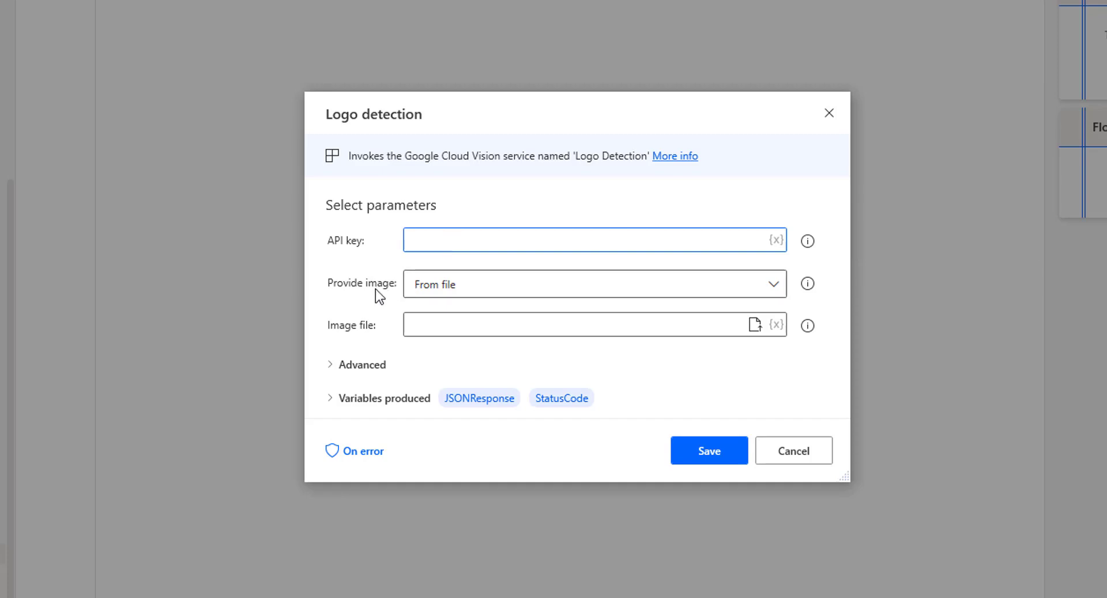
Switch the Logo detection image source from From file to From GCS.
{"action": "left_click", "coordinate": [468, 290]}
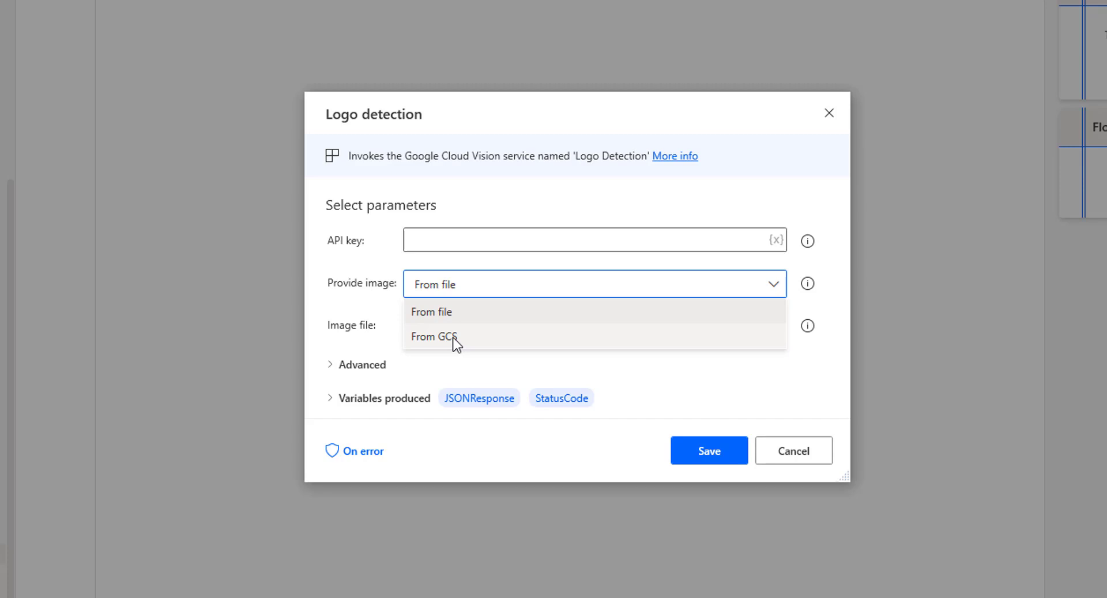
{"action": "left_click", "coordinate": [451, 317]}
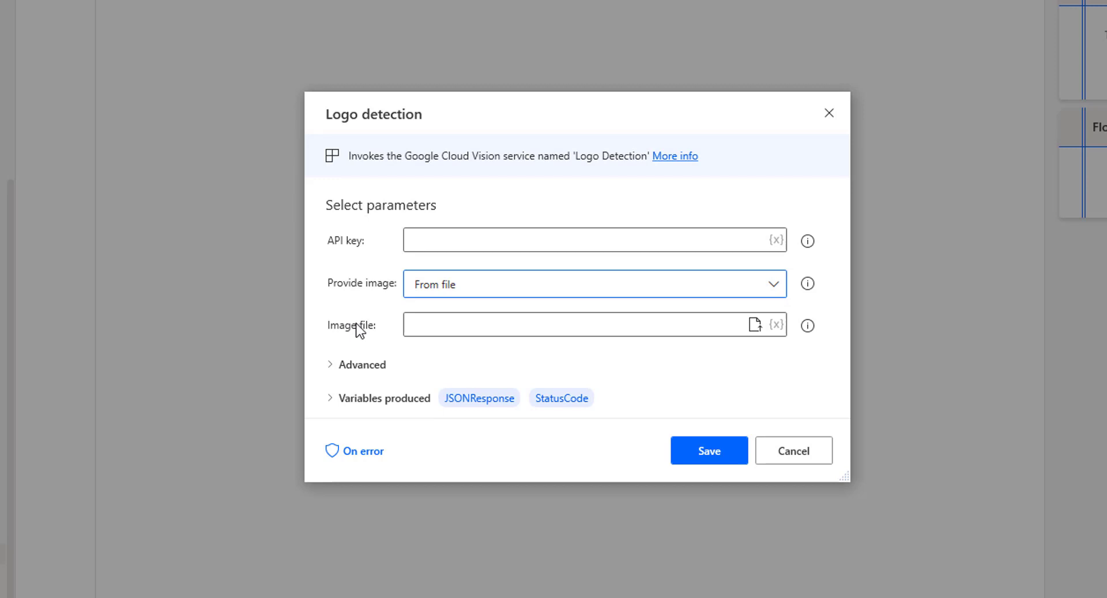
{"action": "left_click", "coordinate": [457, 285]}
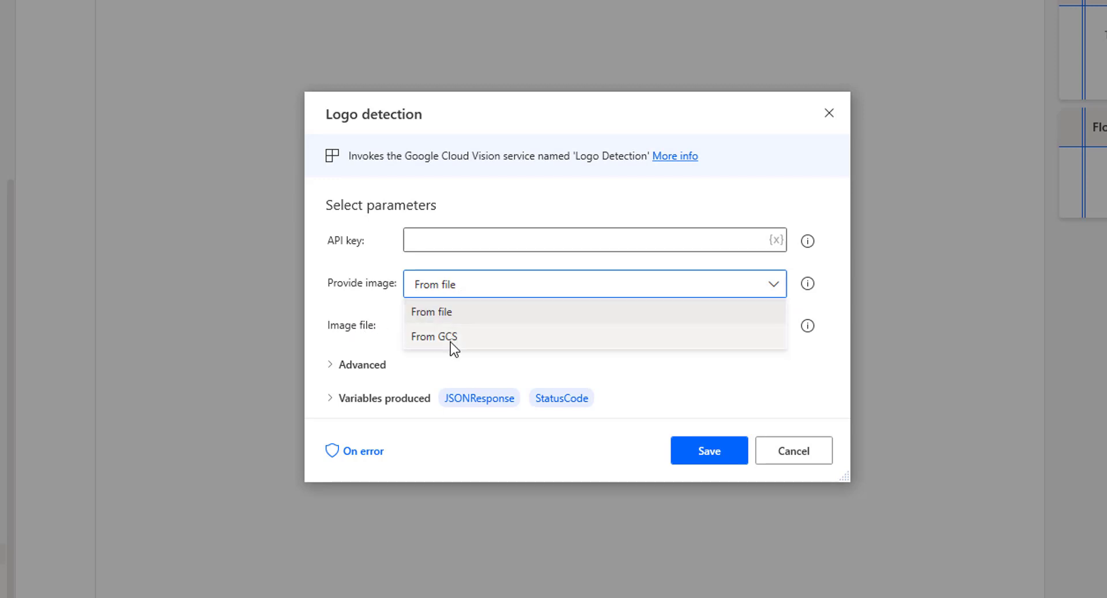
{"action": "left_click", "coordinate": [451, 339]}
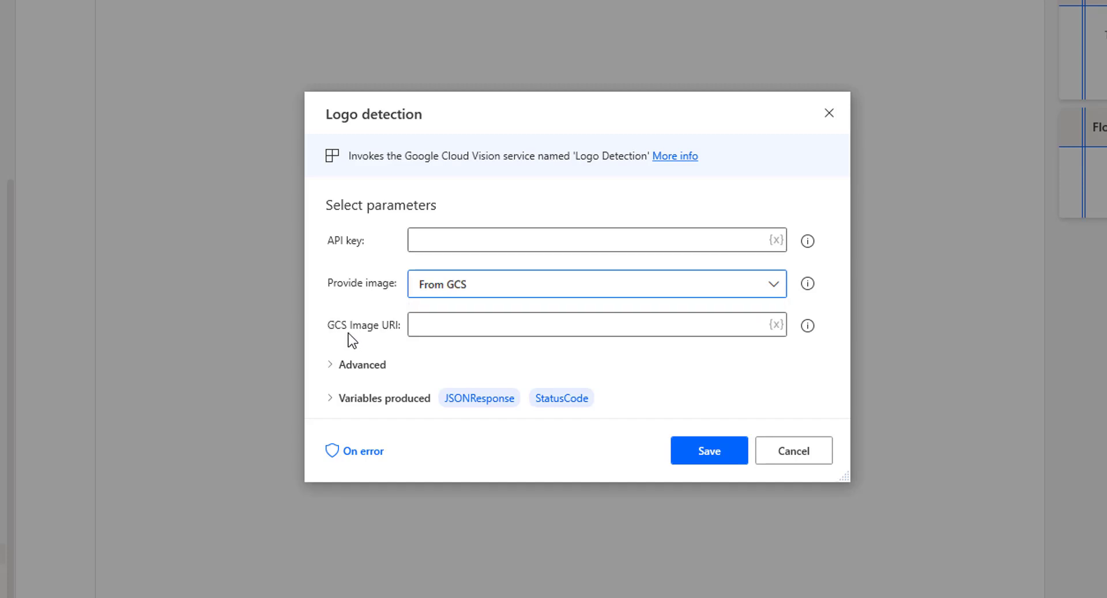
Check that the Advanced Timeout is 30, leave it unchanged, and collapse Advanced.
{"action": "left_click", "coordinate": [334, 367]}
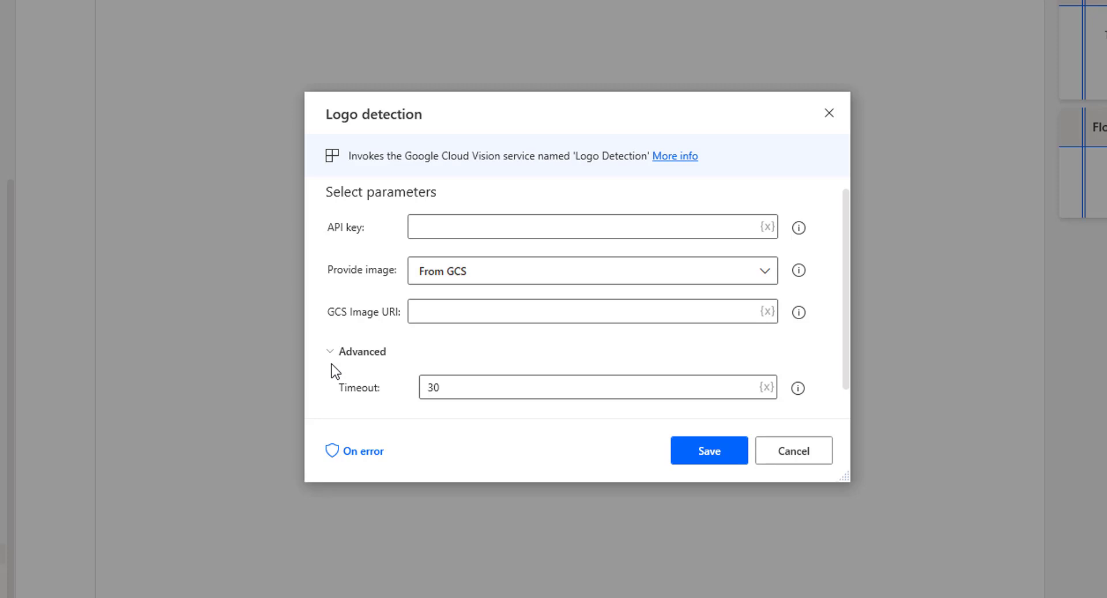
{"action": "left_click", "coordinate": [470, 385]}
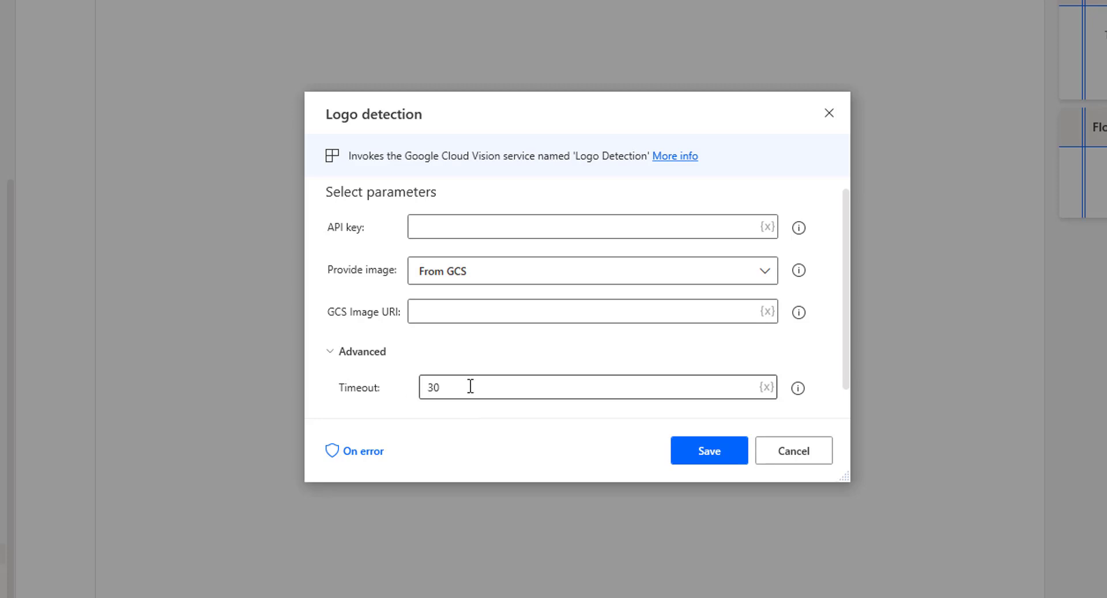
{"action": "left_click_drag", "start_coordinate": [499, 385], "coordinate": [378, 395]}
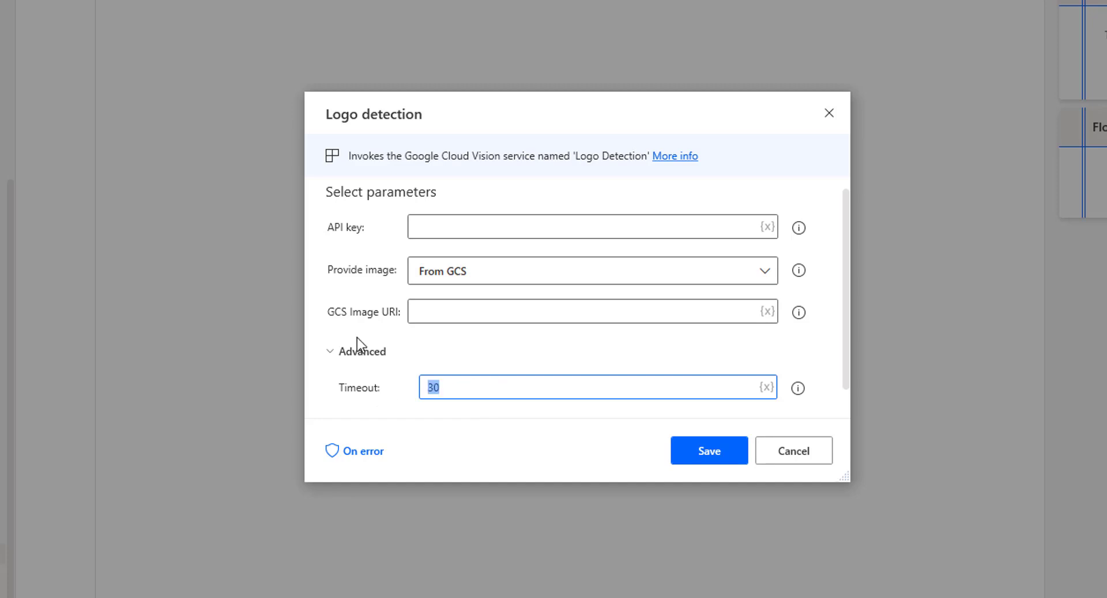
{"action": "left_click", "coordinate": [329, 354]}
{"action": "left_click", "coordinate": [329, 355]}
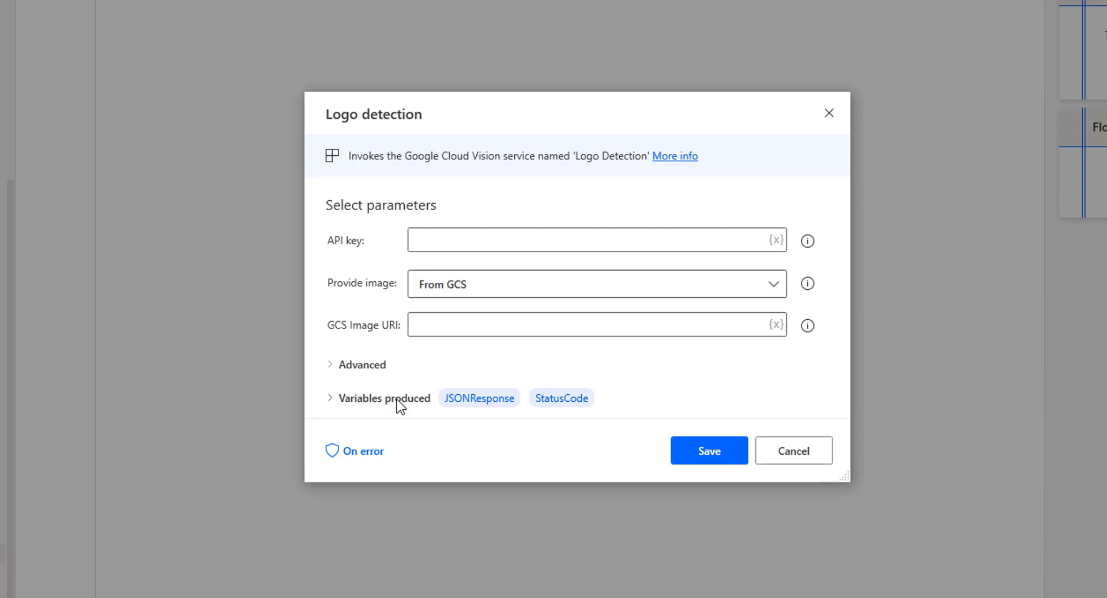
{"action": "mouse_move", "coordinate": [474, 403]}
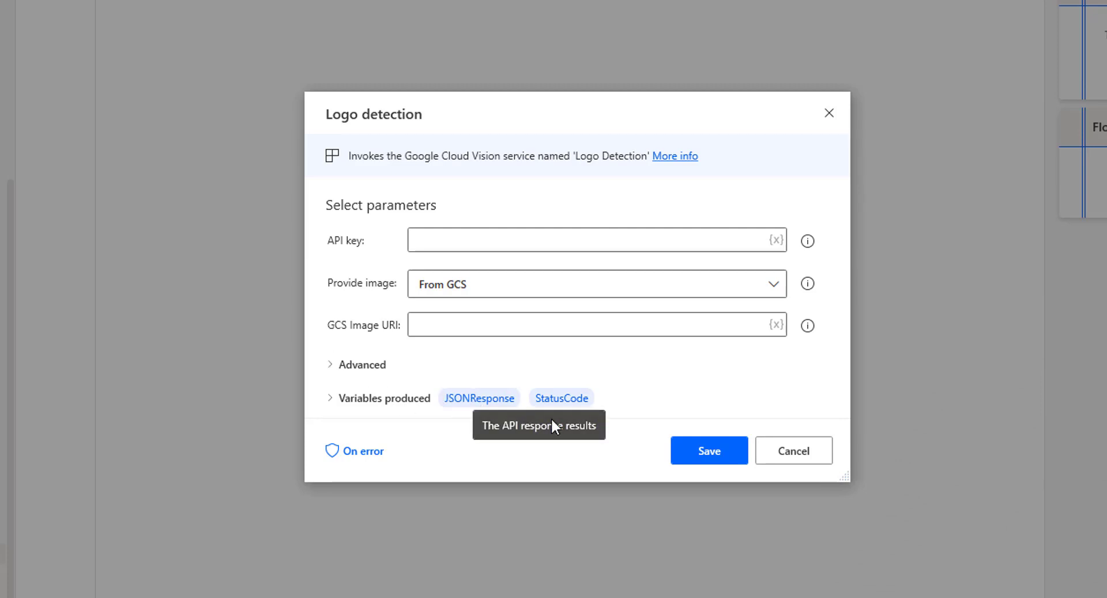
{"action": "mouse_move", "coordinate": [584, 408]}
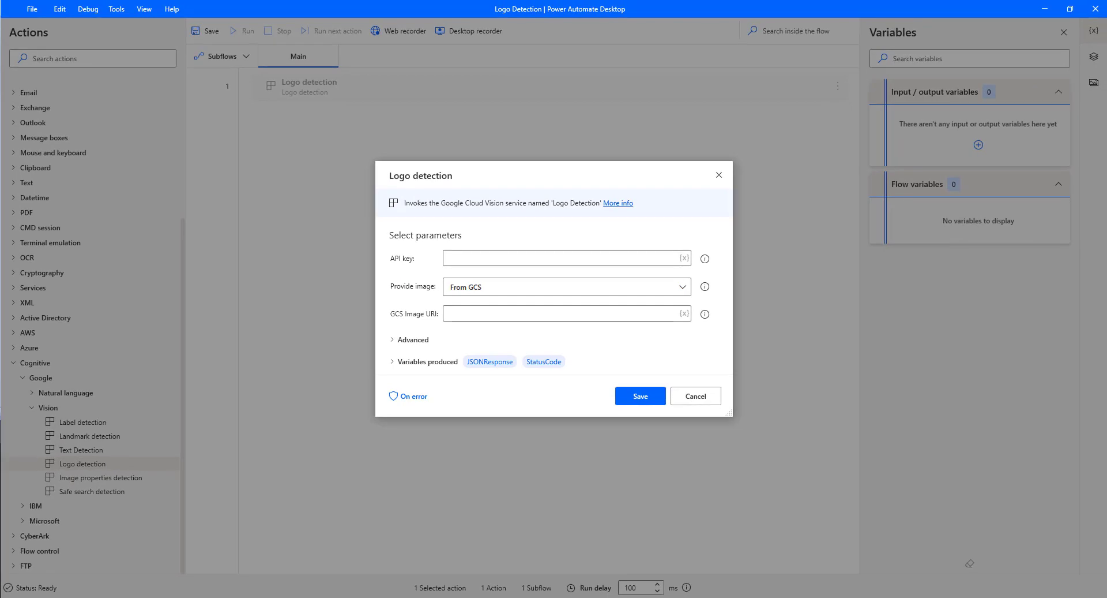
{"action": "key", "text": "alt+Tab"}
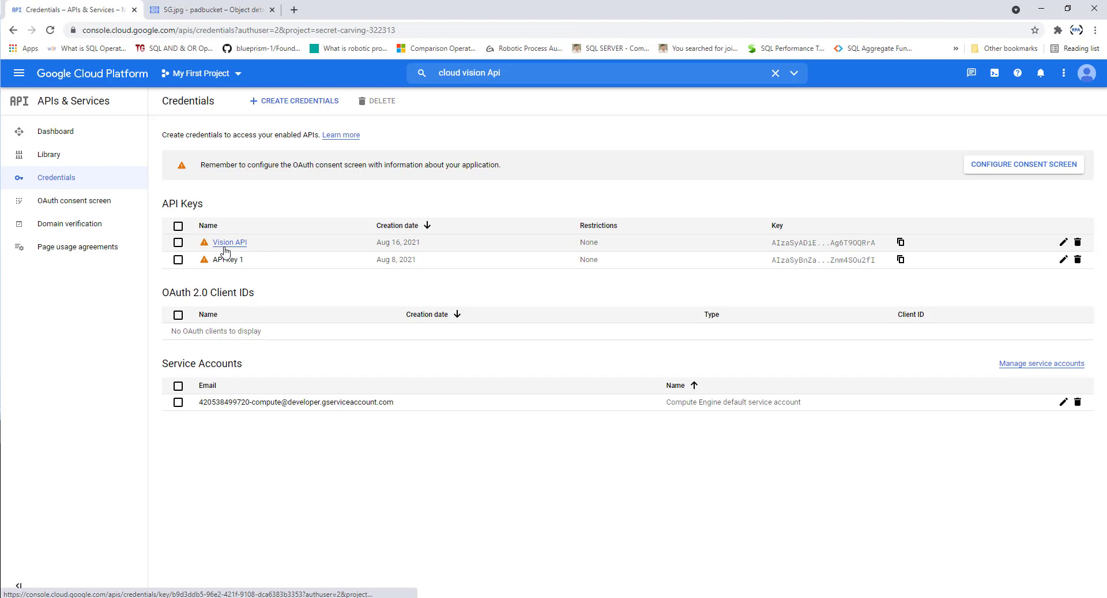
Paste the copied Google Vision API key into the Logo detection API key field.
{"action": "left_click", "coordinate": [906, 247]}
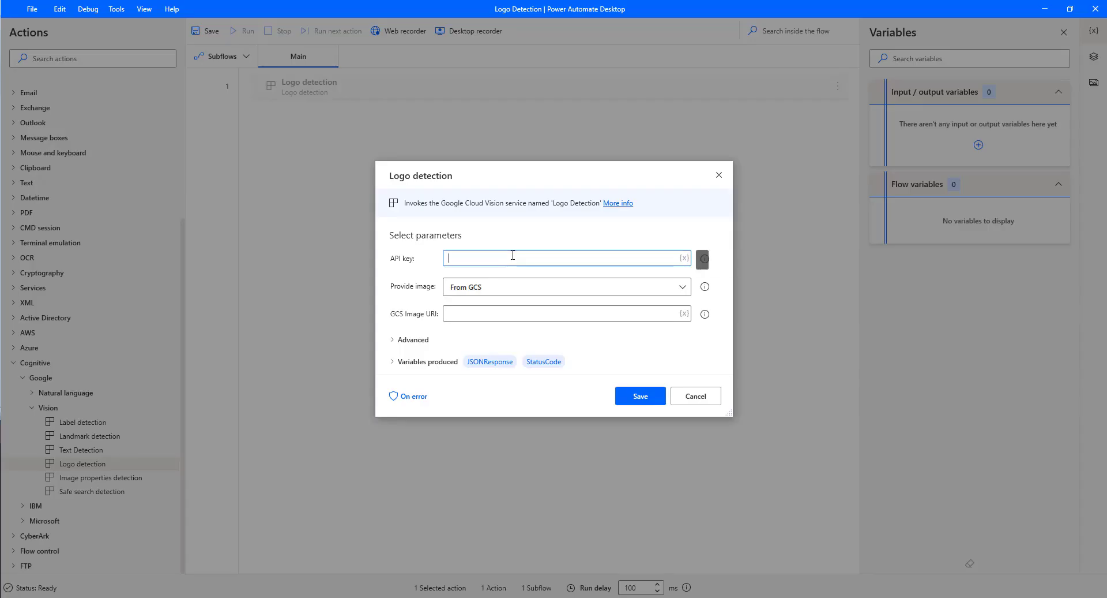
{"action": "right_click", "coordinate": [513, 254]}
{"action": "left_click", "coordinate": [533, 311]}
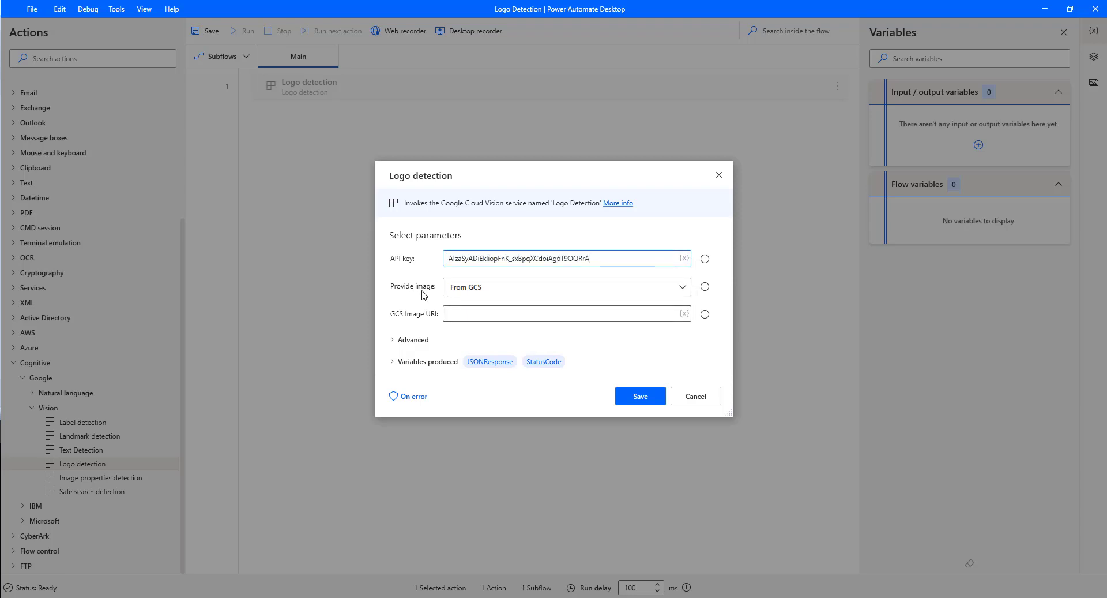
{"action": "key", "text": "alt+Tab"}
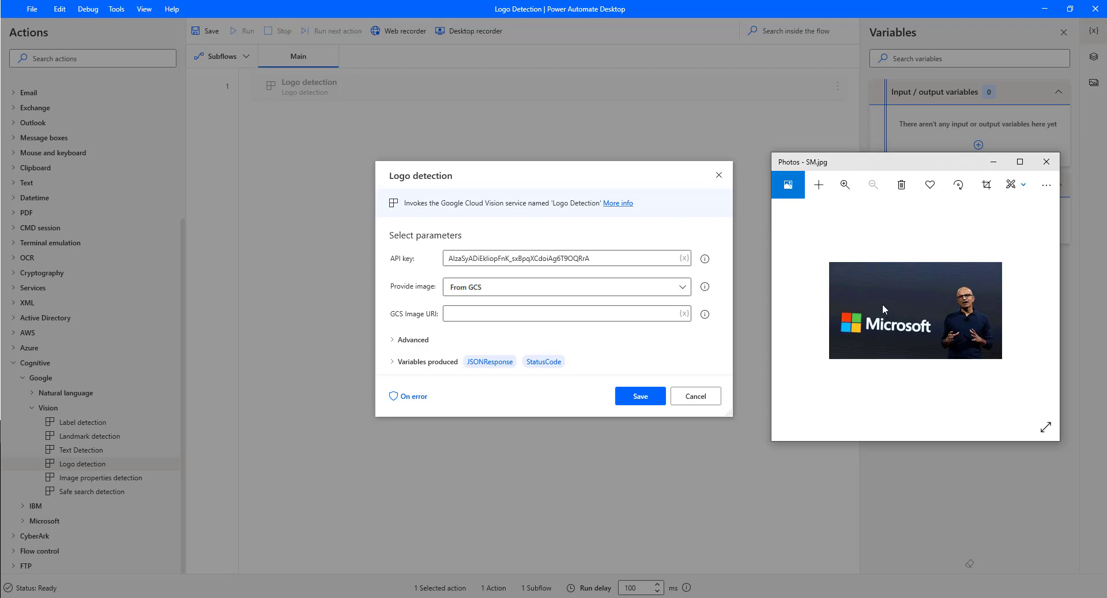
Set the Logo detection image source back to From file.
{"action": "left_click", "coordinate": [483, 288]}
{"action": "left_click", "coordinate": [482, 288]}
{"action": "left_click", "coordinate": [476, 307]}
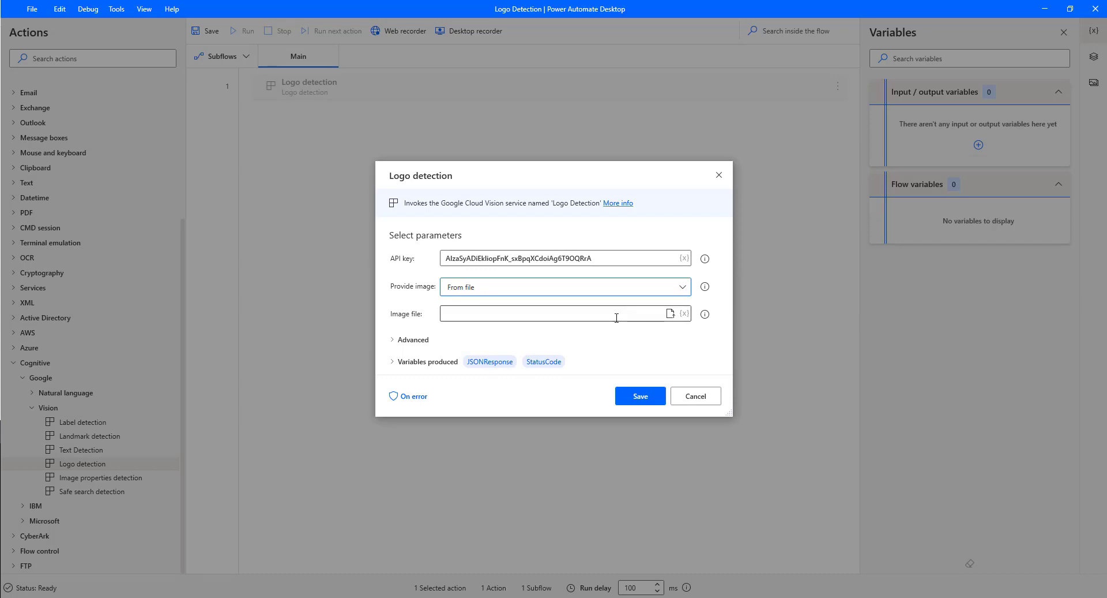
Choose SM.jpg from the Logo Detection folder as the image file.
{"action": "left_click", "coordinate": [672, 314]}
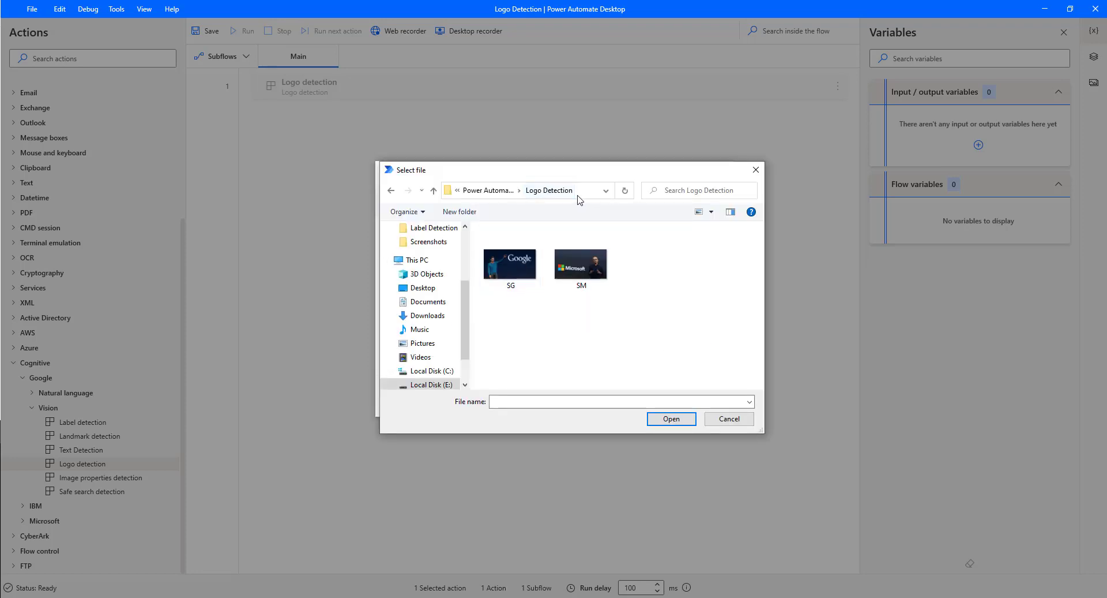
{"action": "left_click", "coordinate": [593, 271]}
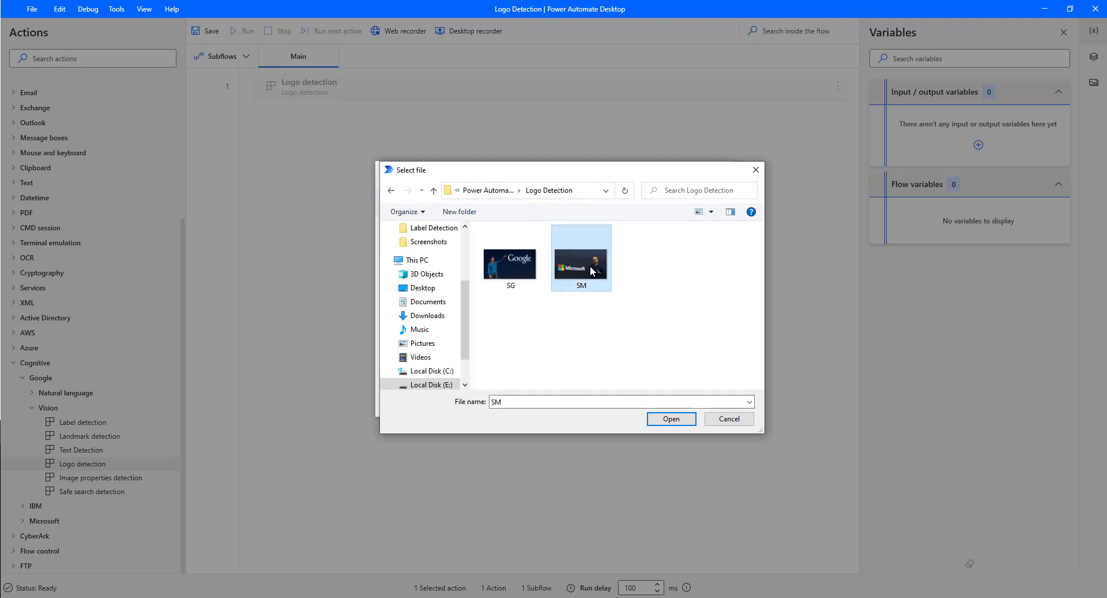
{"action": "left_click", "coordinate": [672, 419]}
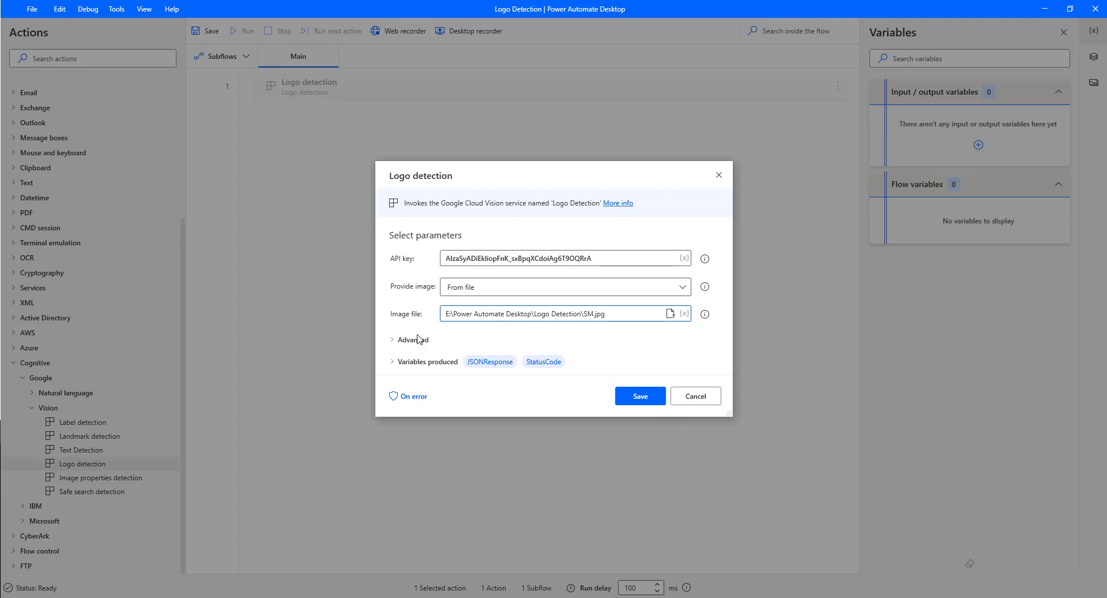
Keep the image source as From file and save the Logo detection action.
{"action": "left_click", "coordinate": [465, 289]}
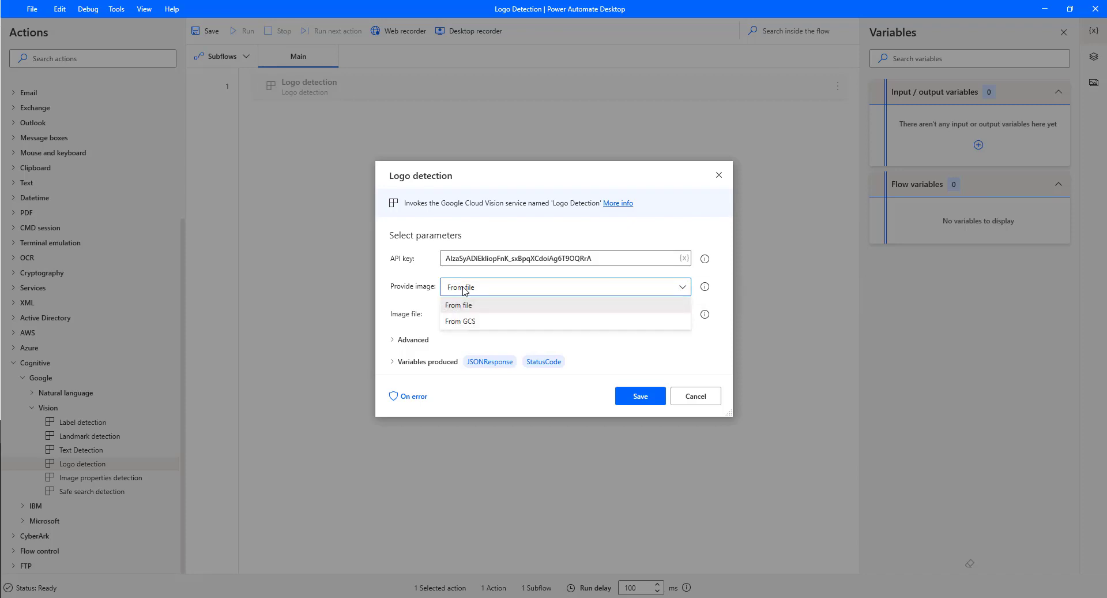
{"action": "left_click", "coordinate": [465, 288]}
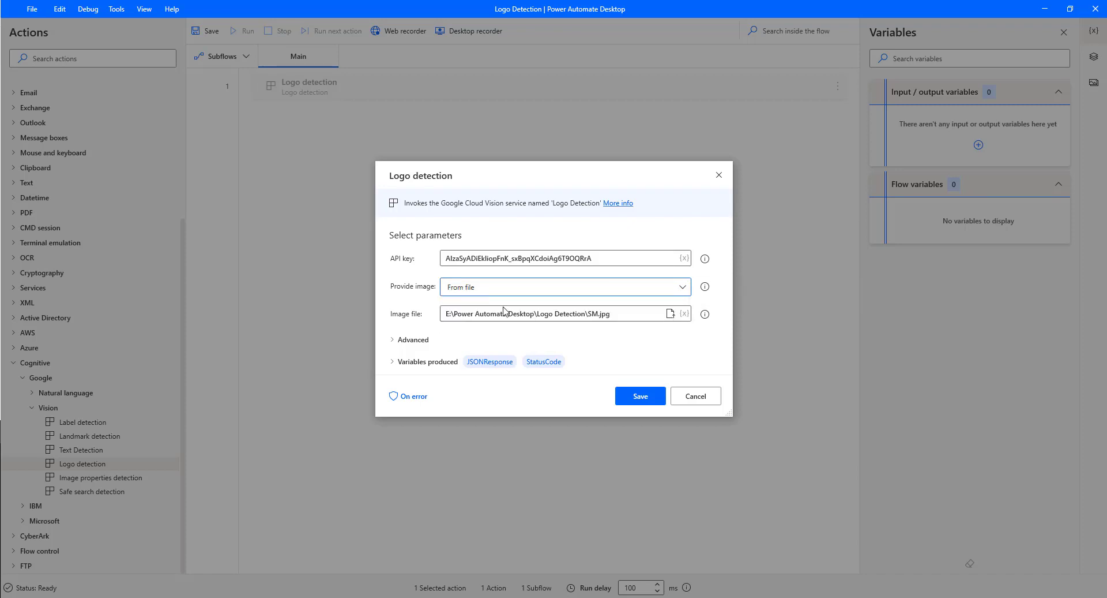
{"action": "left_click", "coordinate": [637, 398]}
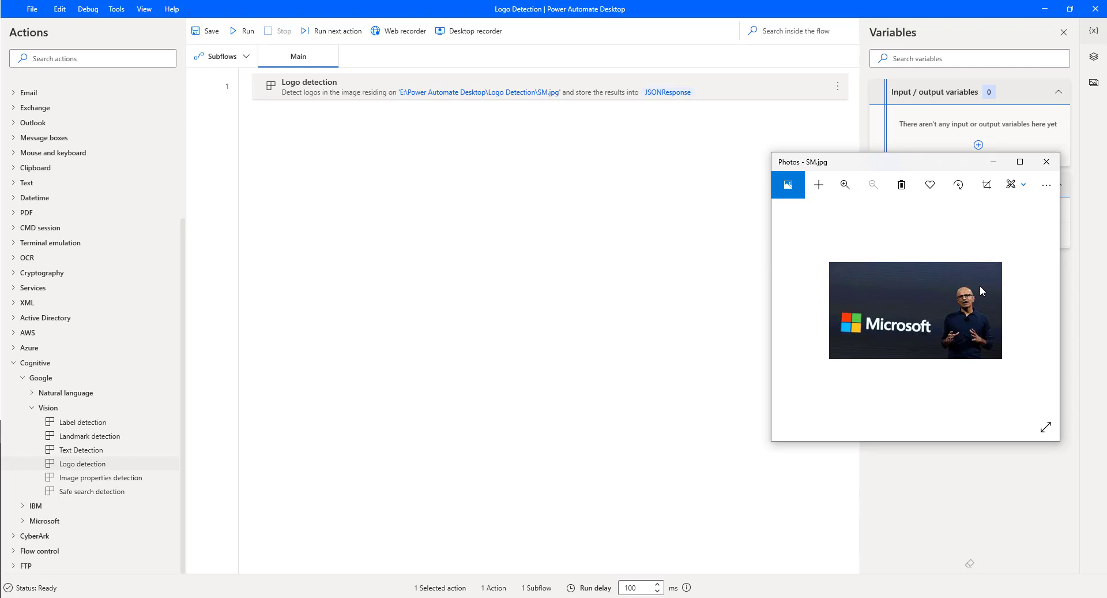
Close the SM.jpg preview and run the flow.
{"action": "left_click", "coordinate": [993, 162]}
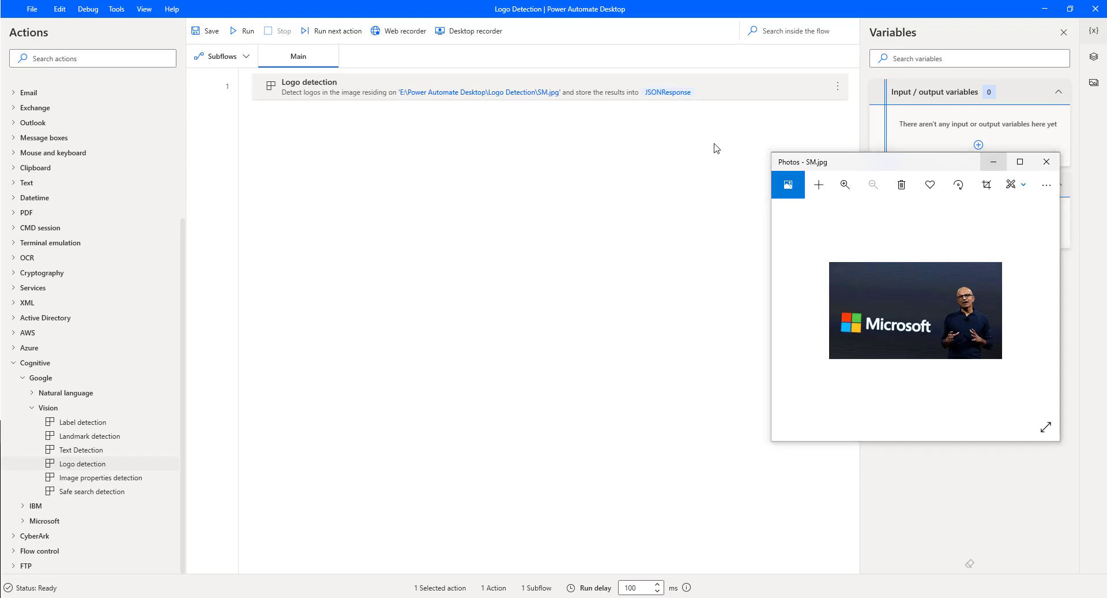
{"action": "left_click", "coordinate": [246, 33]}
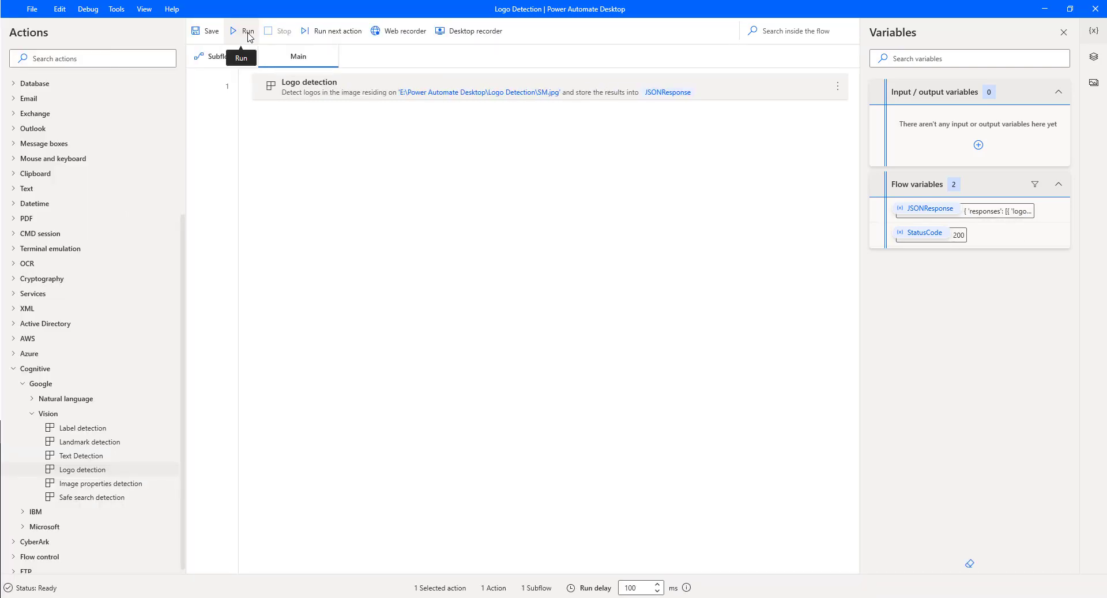
Drill into JSONResponse's first logoAnnotations item, showing Microsoft Corporation with score 0.9610087.
{"action": "double_click", "coordinate": [946, 211]}
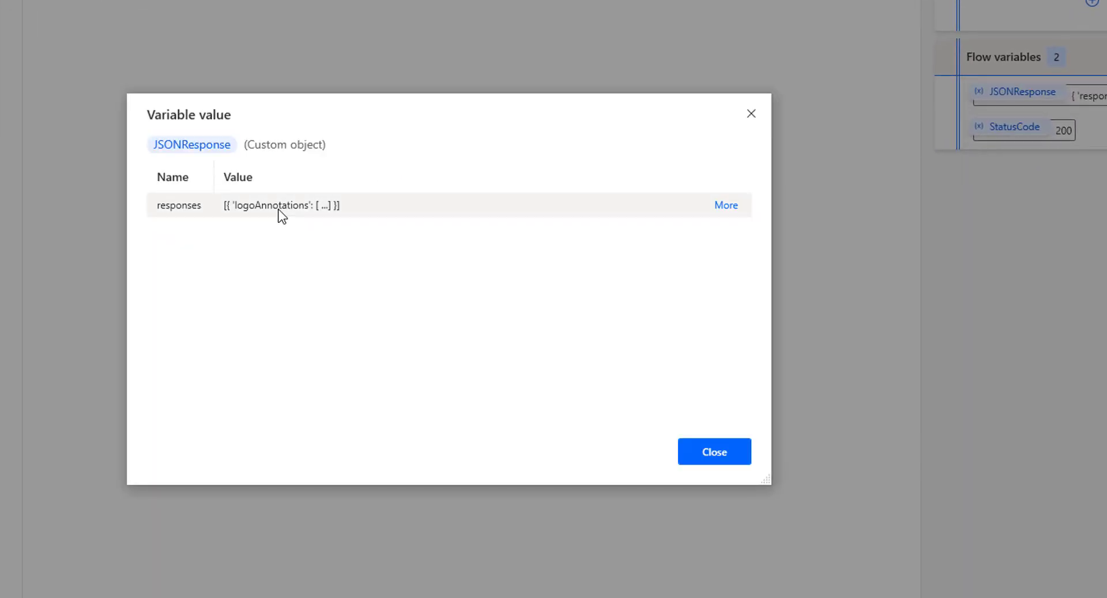
{"action": "left_click", "coordinate": [726, 205]}
{"action": "left_click", "coordinate": [726, 206]}
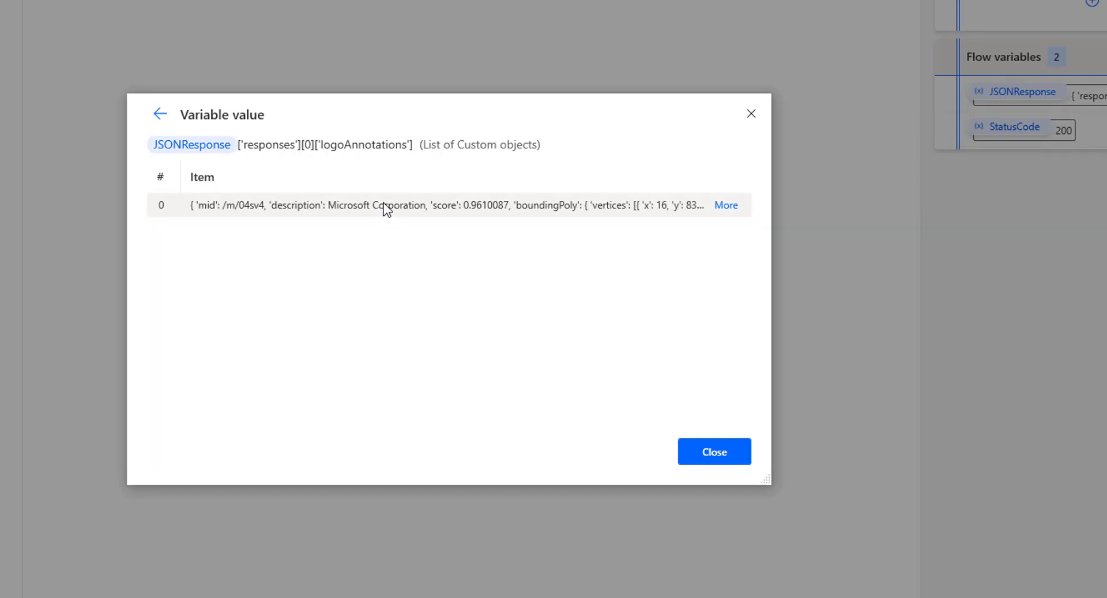
{"action": "left_click", "coordinate": [336, 594]}
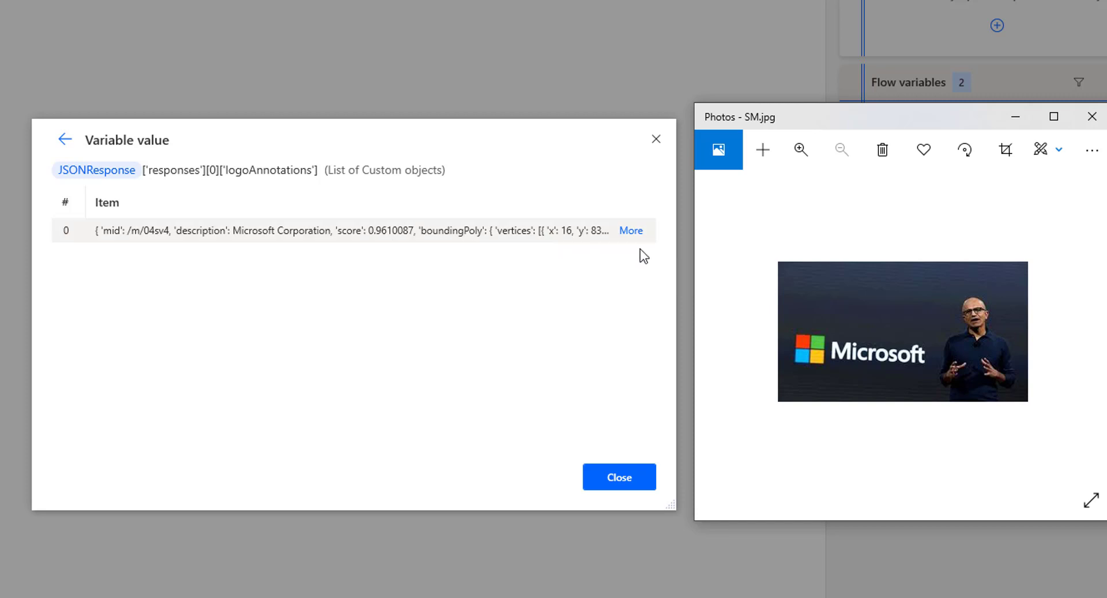
{"action": "left_click", "coordinate": [632, 229]}
{"action": "left_click", "coordinate": [631, 230]}
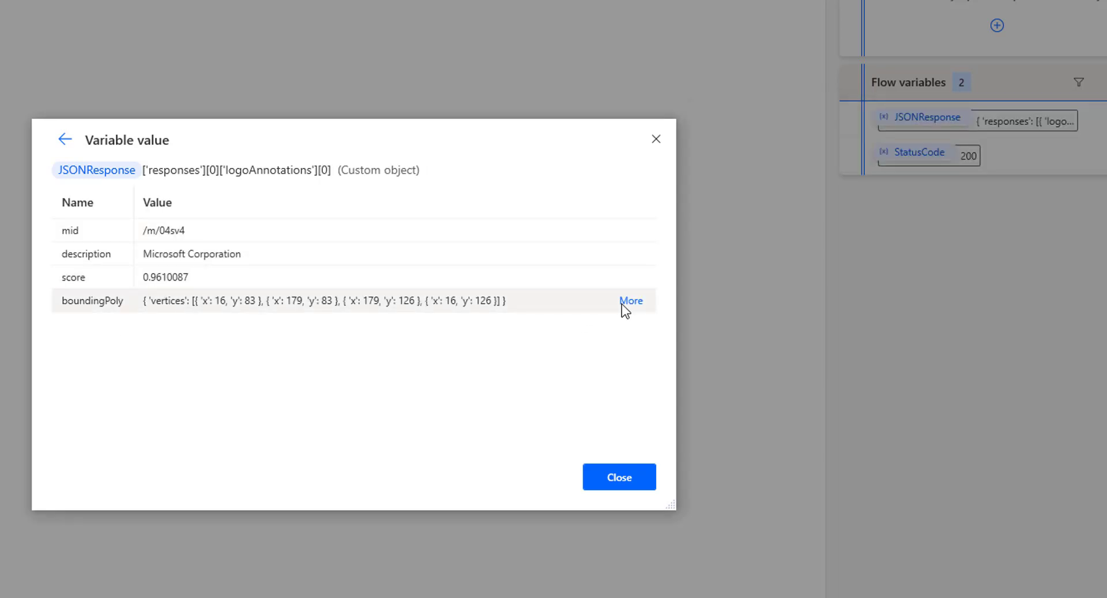
{"action": "left_click", "coordinate": [83, 254]}
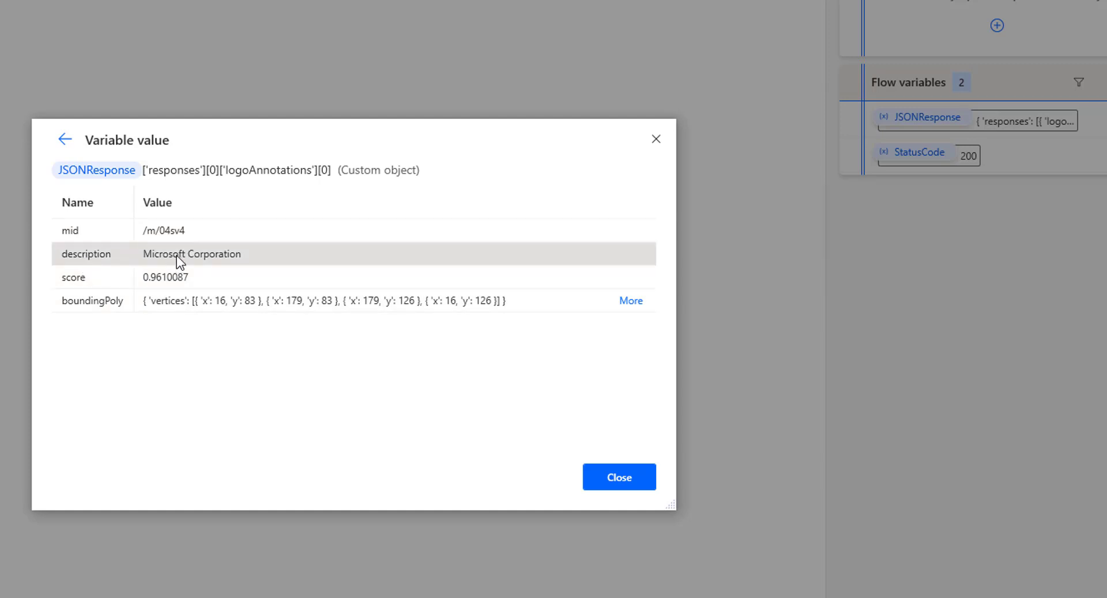